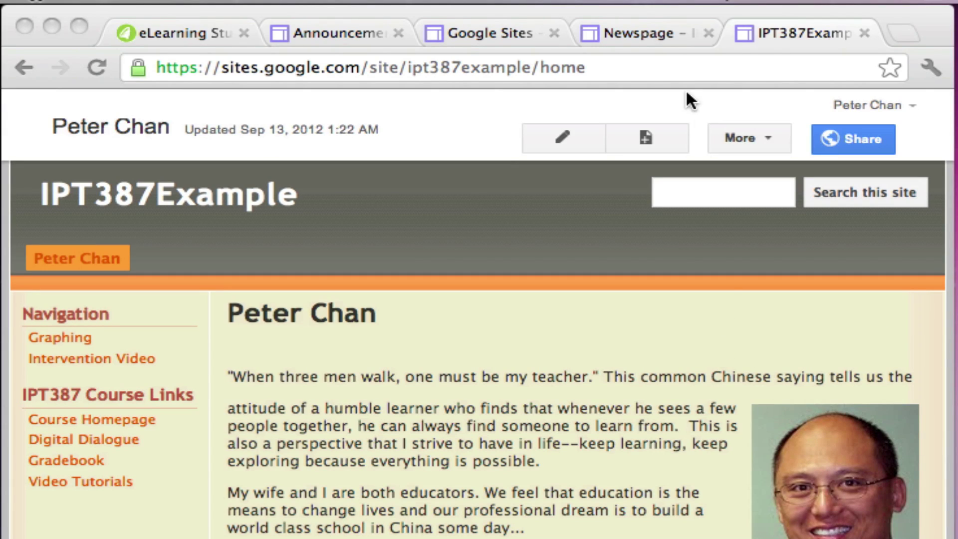
- Name a new site page 'News (IPT)' and choose the Announcements template
click(643, 143)
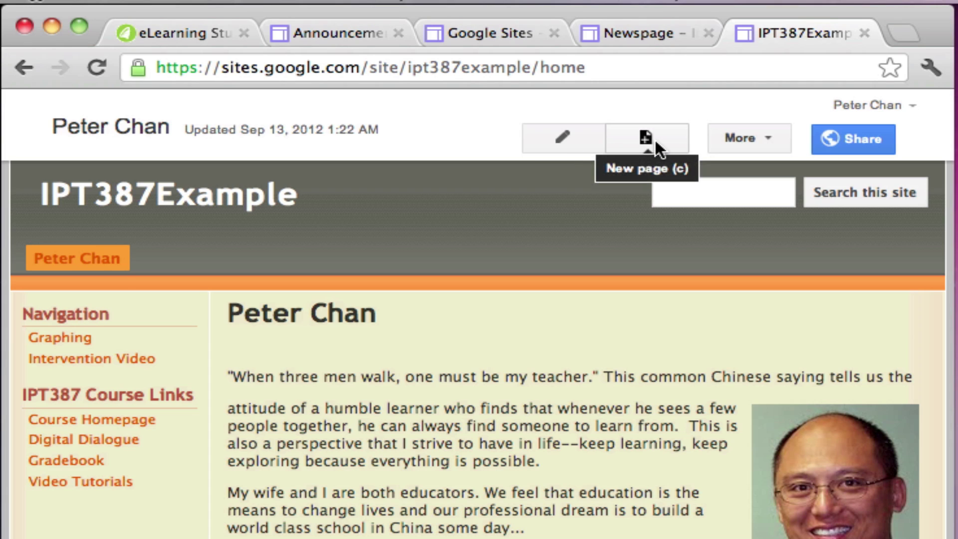
click(655, 140)
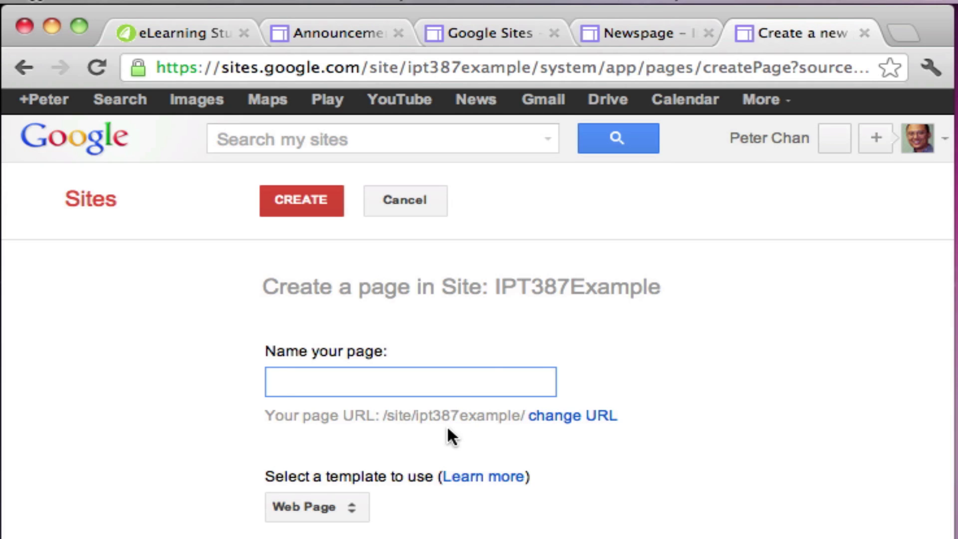
text(News )
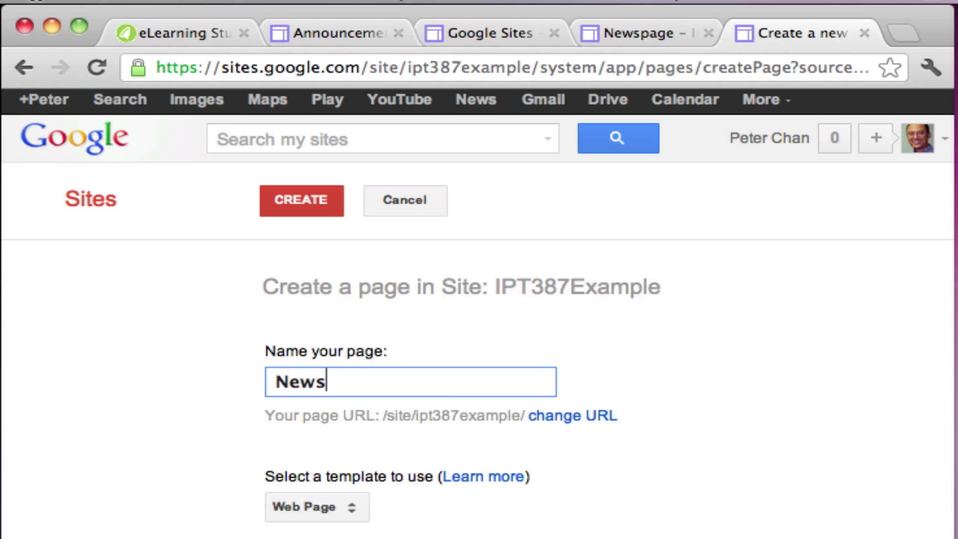
text((IPT))
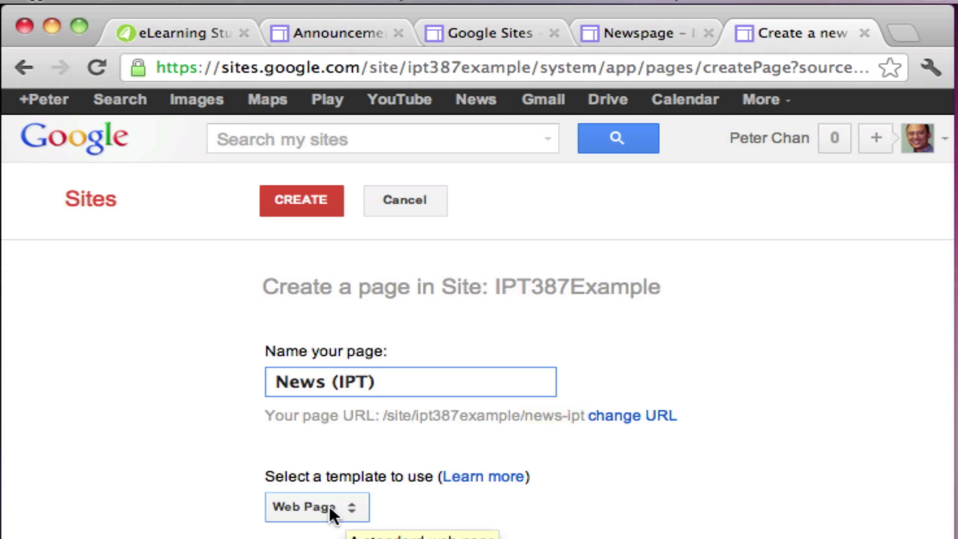
click(351, 511)
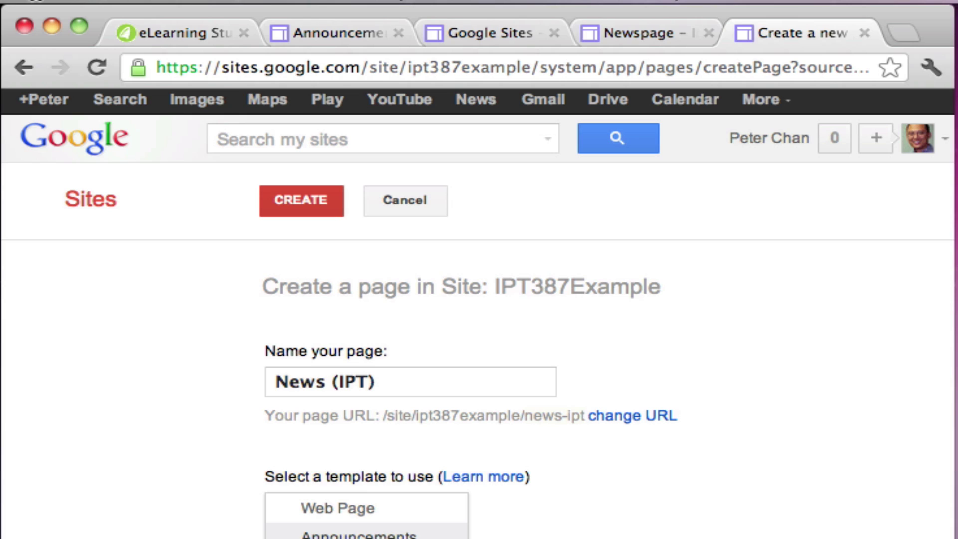
key(Return)
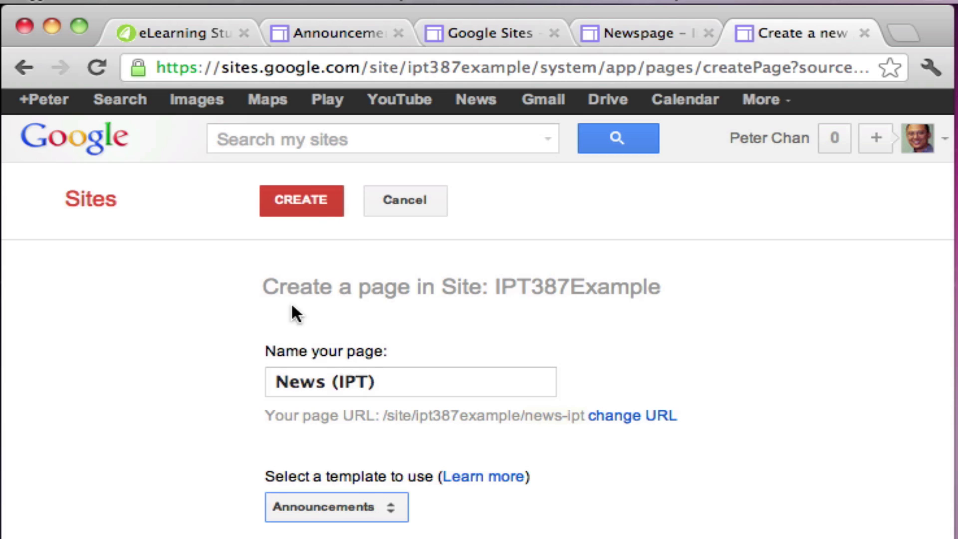
- Create the News (IPT) page, start a new post, and select its Untitled Post title
click(300, 194)
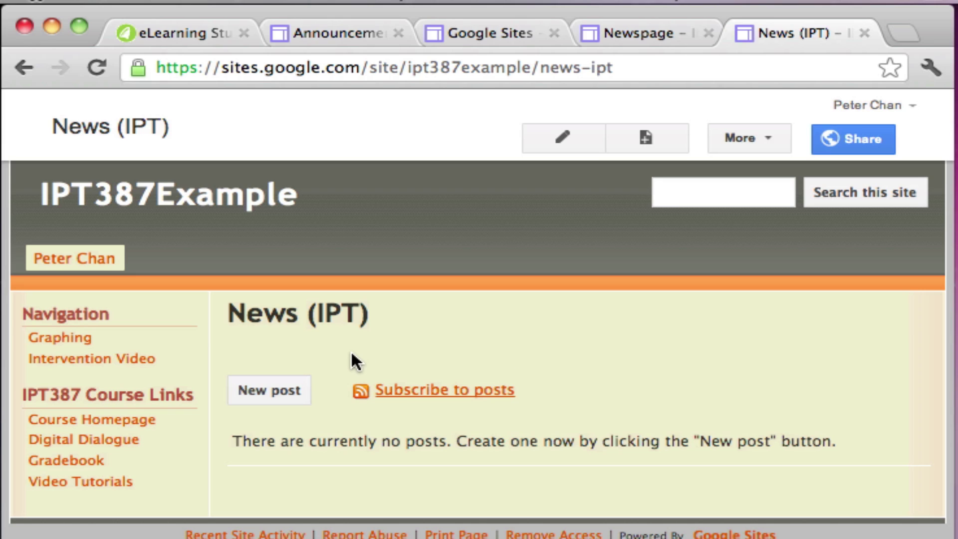
click(283, 389)
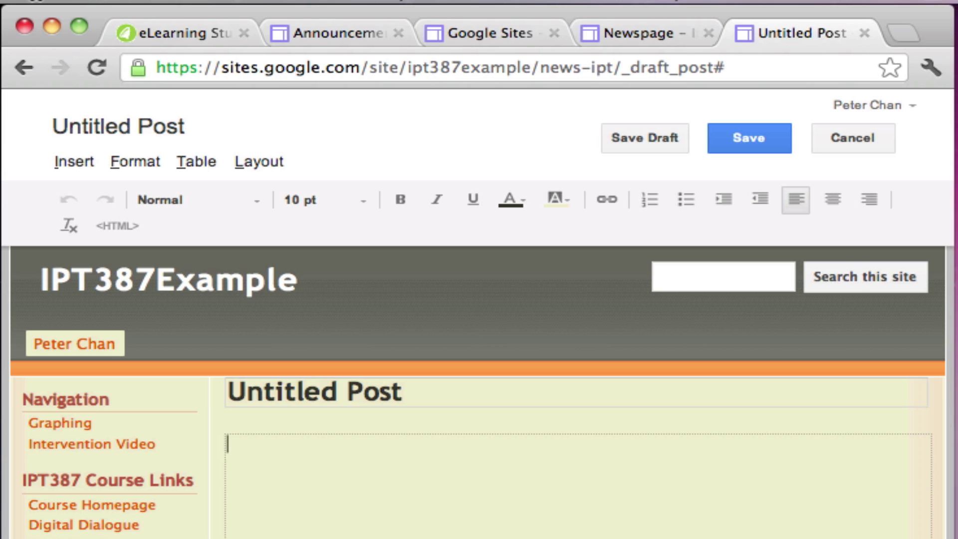
click(362, 395)
- Replace the placeholder title with 'Introduction' and move into the empty post body
key(BackSpace)
text(Int)
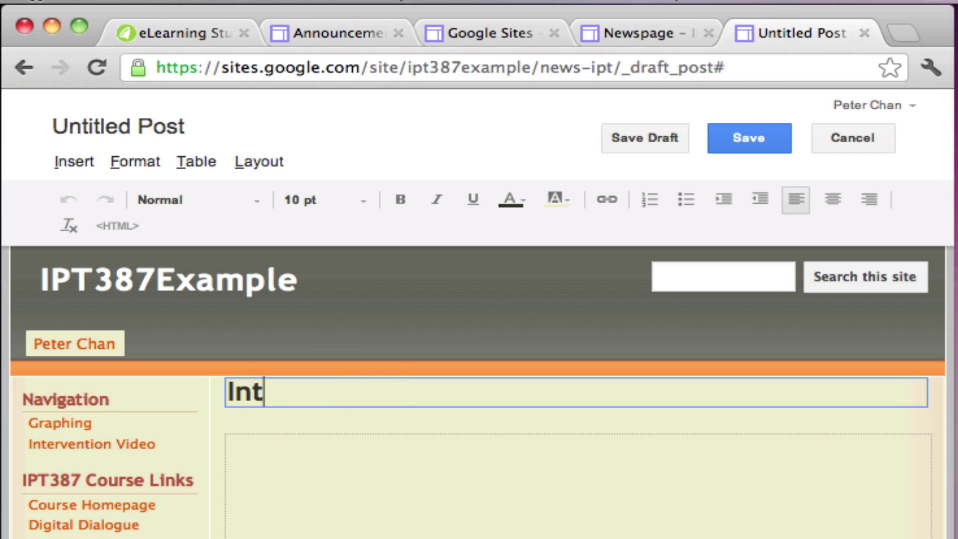
text(roduction)
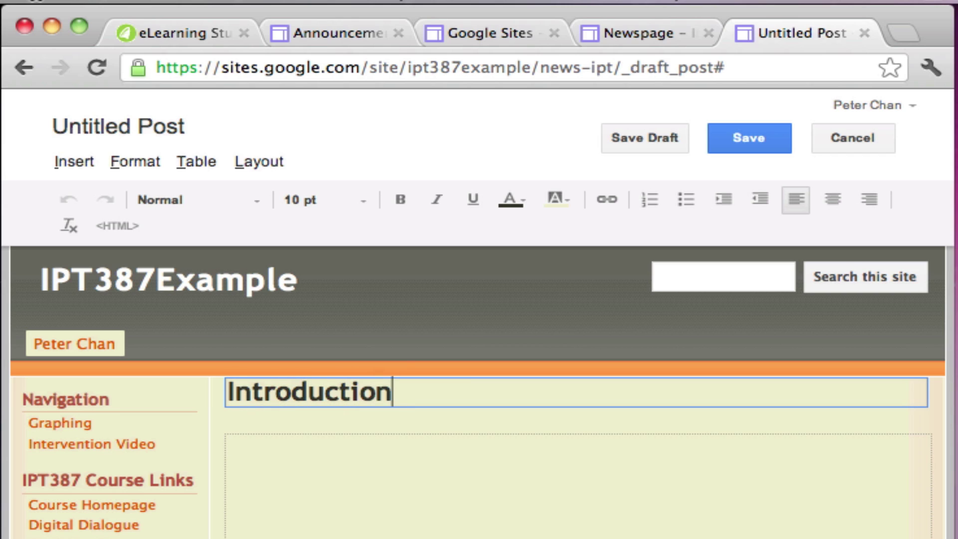
click(346, 471)
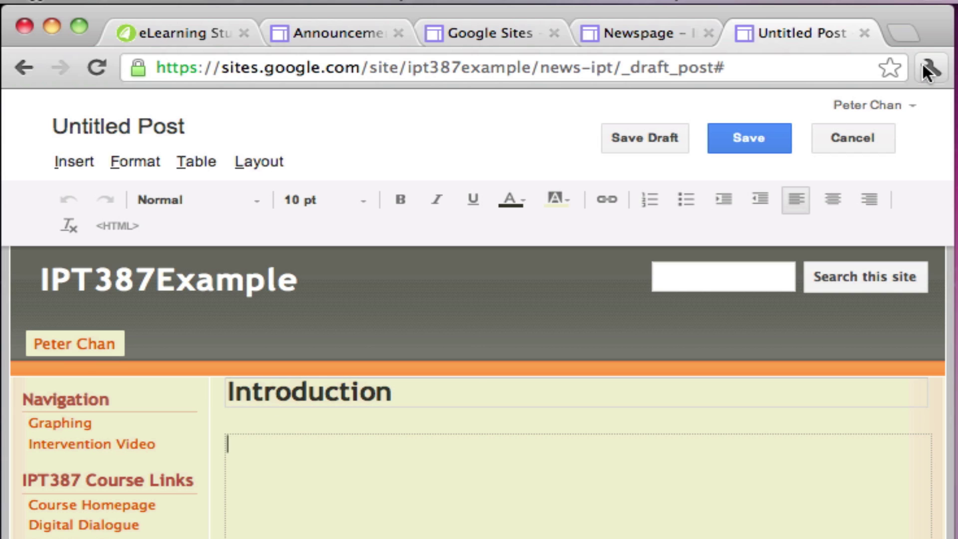
- In a new browser tab, go to sites.google.com/site/ipt387example/
click(898, 38)
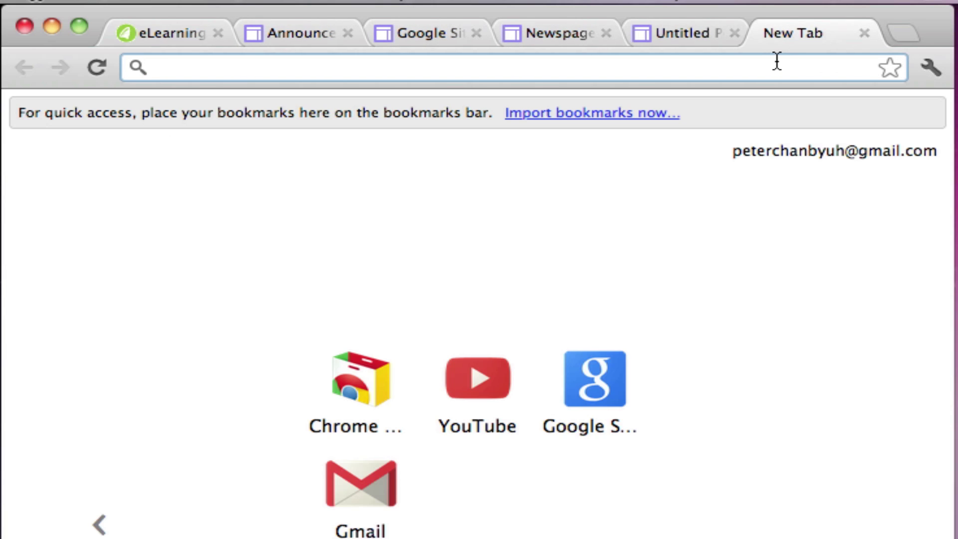
text(sites.google.com)
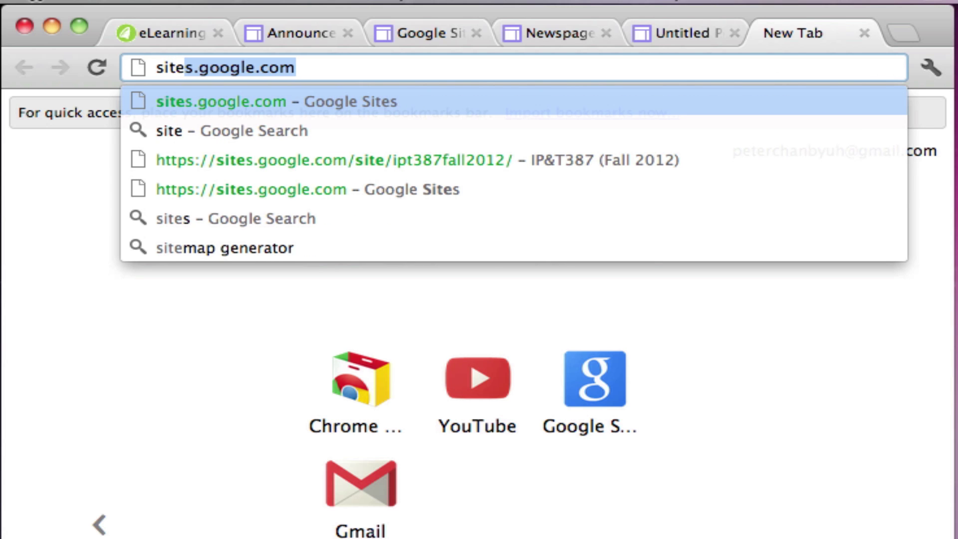
key(Right)
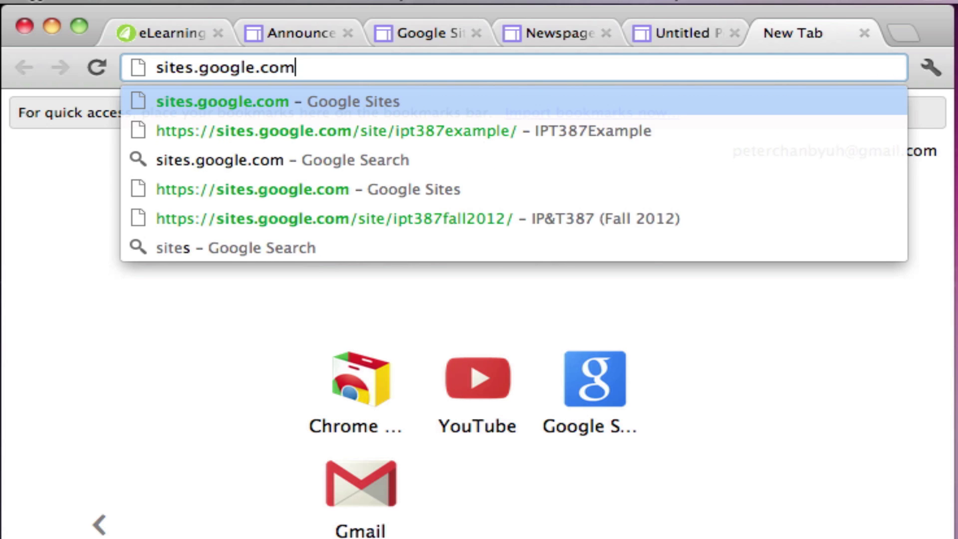
text(/site)
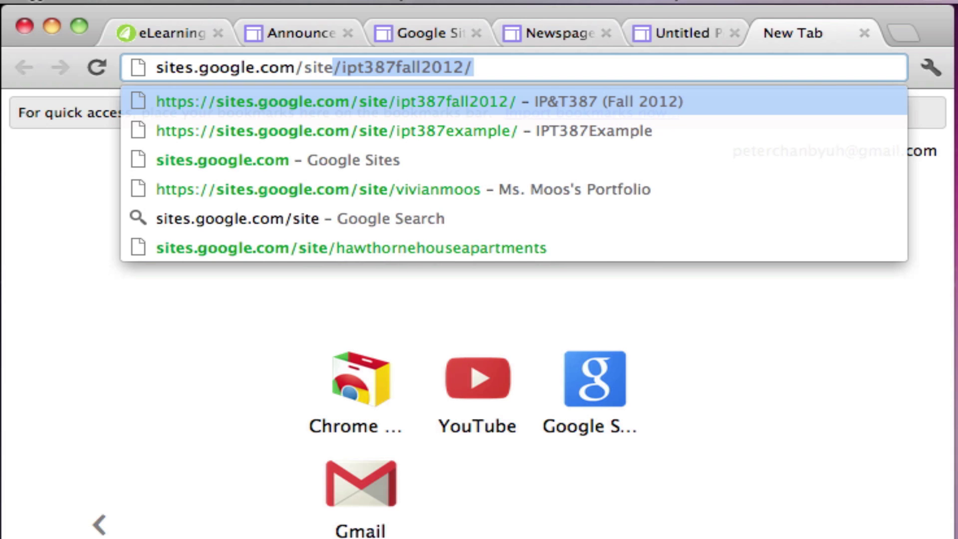
key(Right)
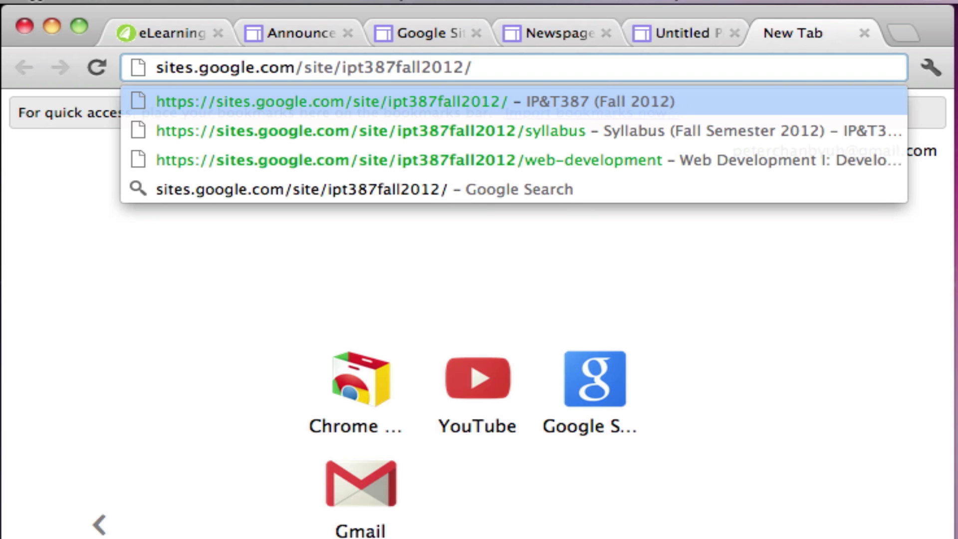
drag(395, 66, 611, 101)
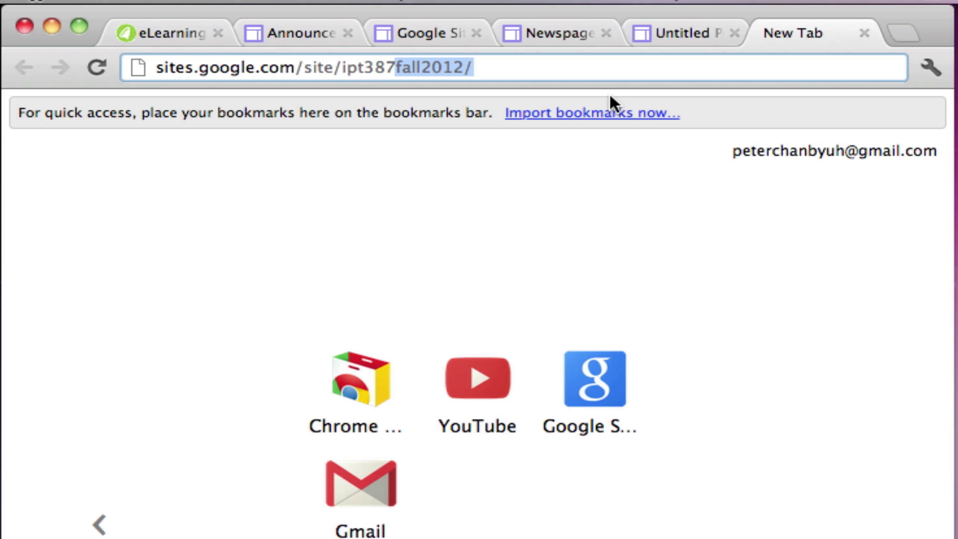
text(e)
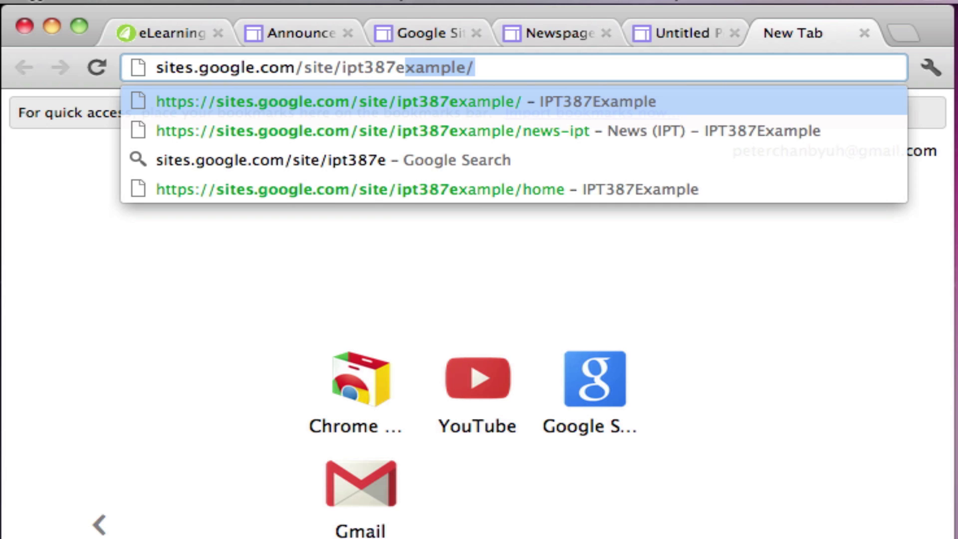
key(Return)
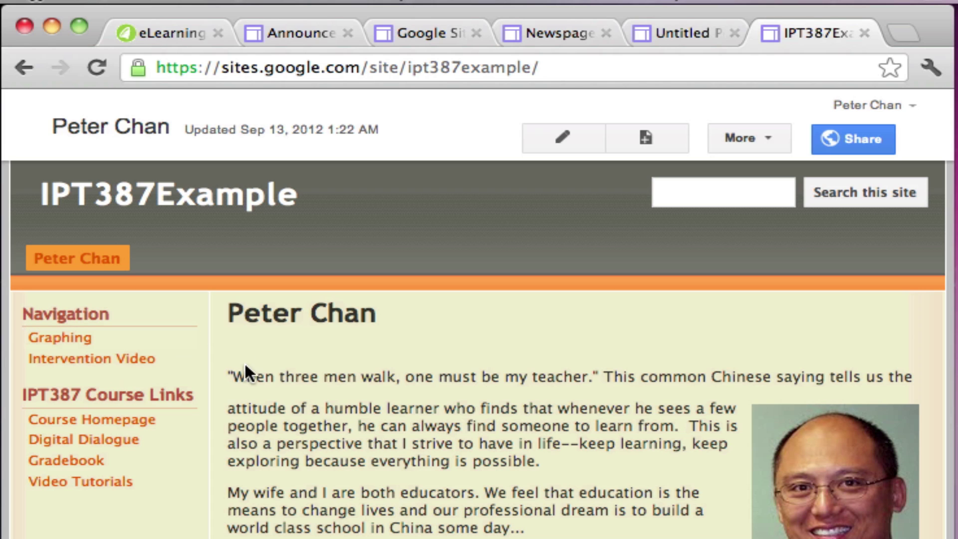
- Select the home page's introductory paragraphs, then return to the Introduction draft
drag(223, 366, 549, 538)
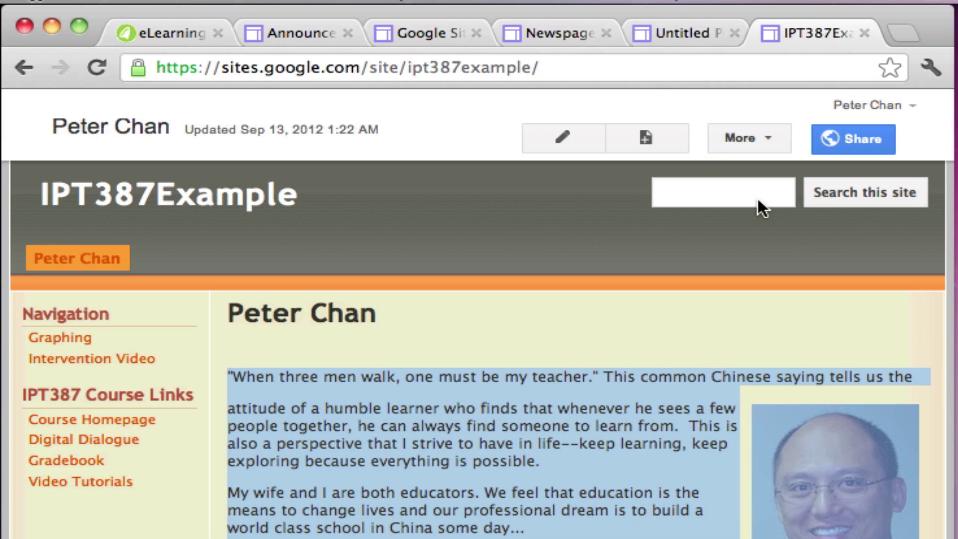
click(670, 32)
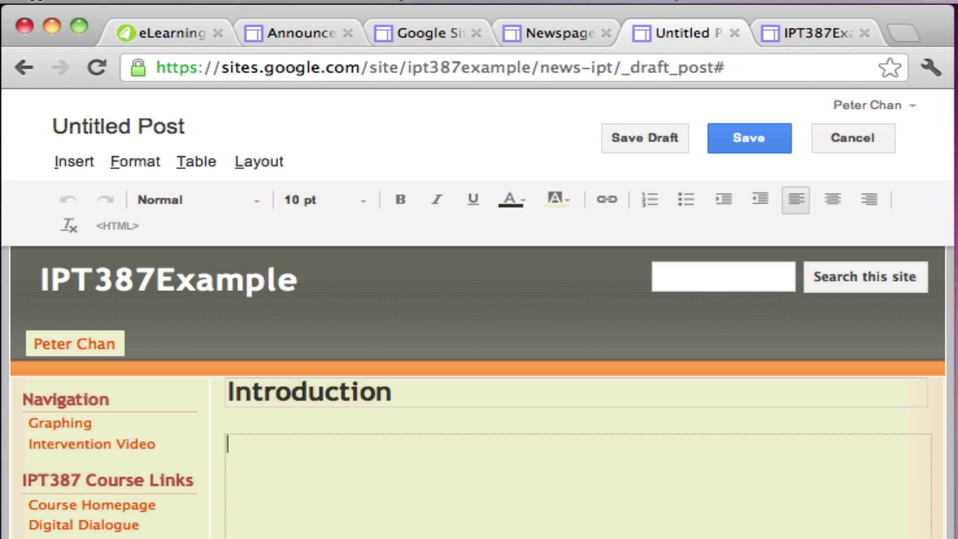
- Paste the home-page paragraphs and photo into the Introduction post and save it
key(super+v)
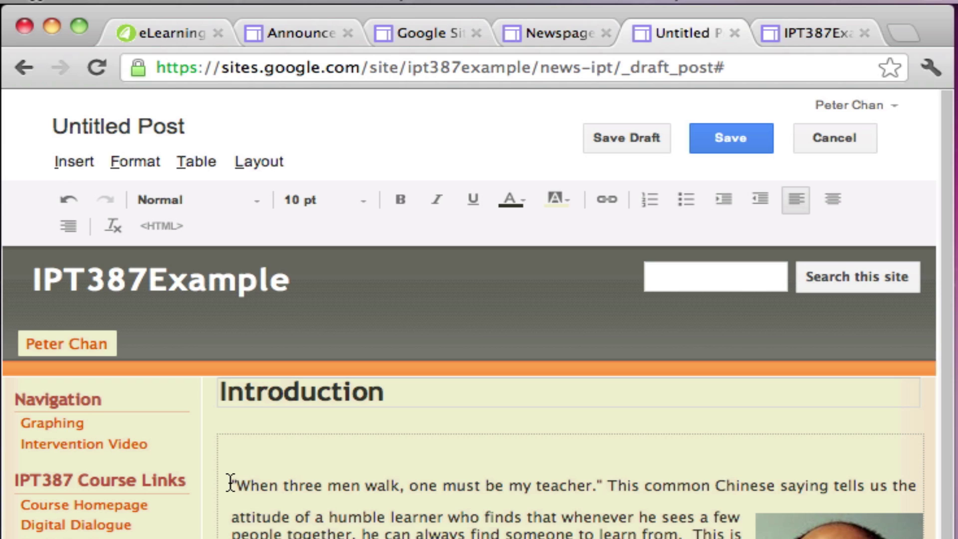
key(Up)
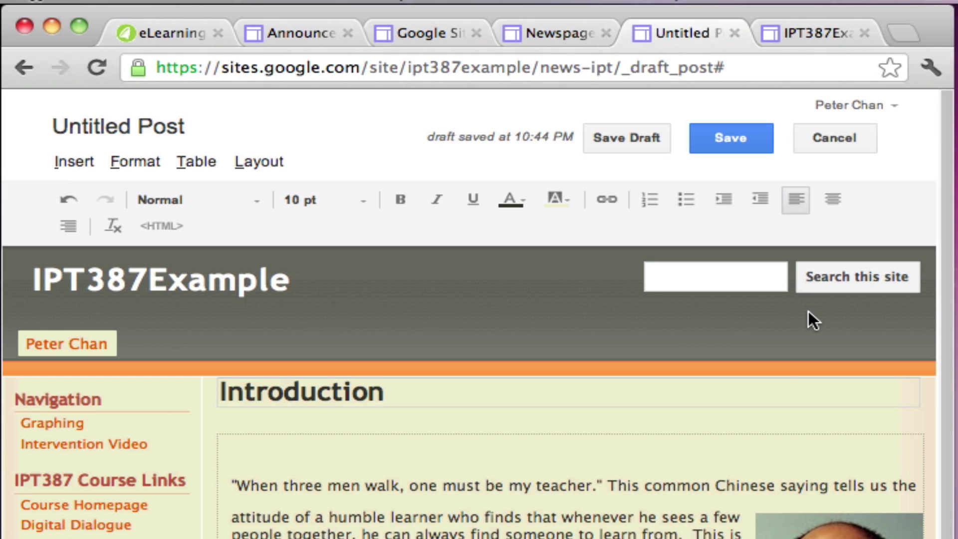
click(717, 140)
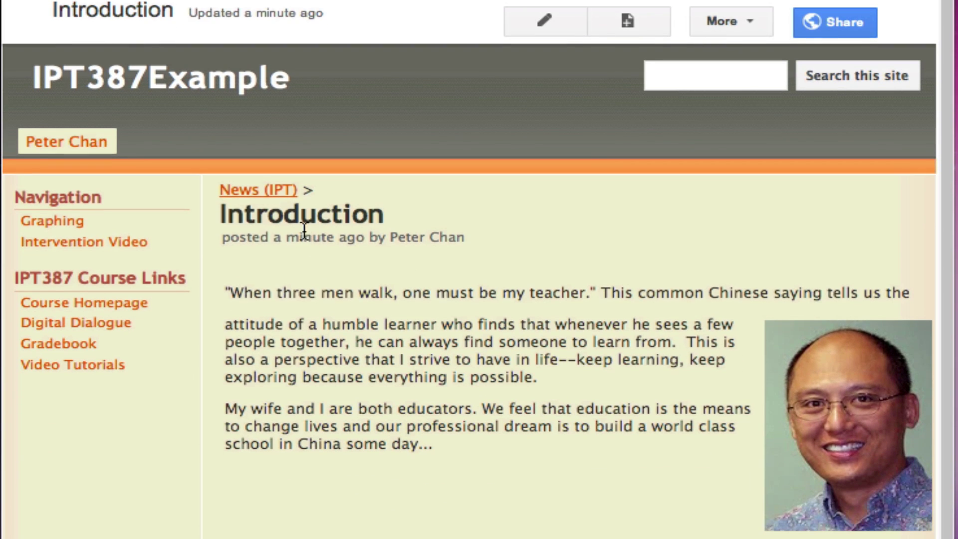
- Go back to the News (IPT) page via the breadcrumb link above the post
click(260, 192)
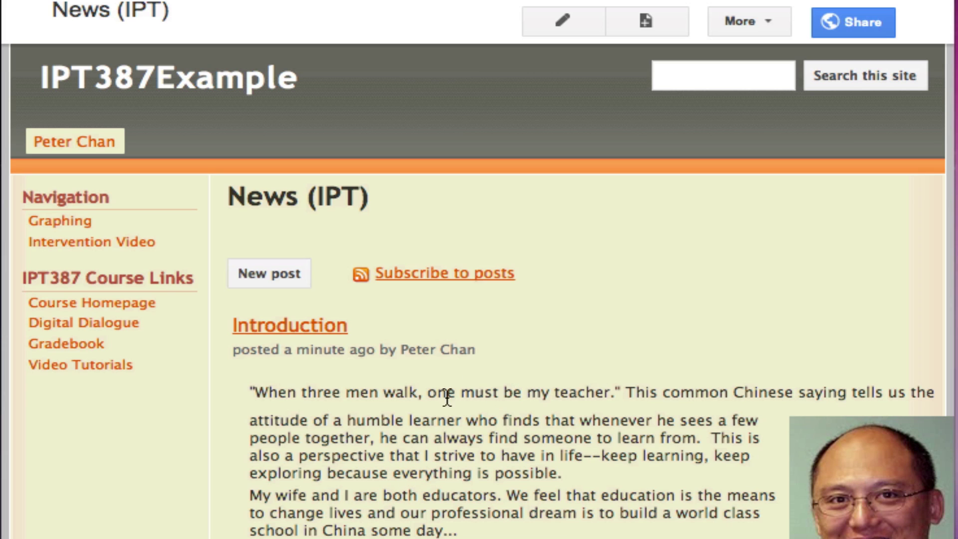
- Start another announcement and title it 'Parents Rights'
click(268, 275)
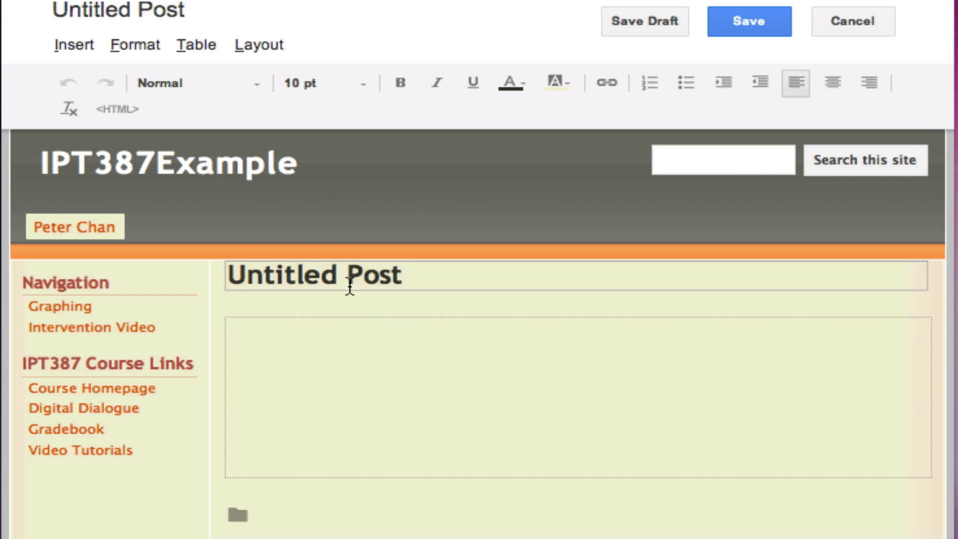
triple_click(338, 278)
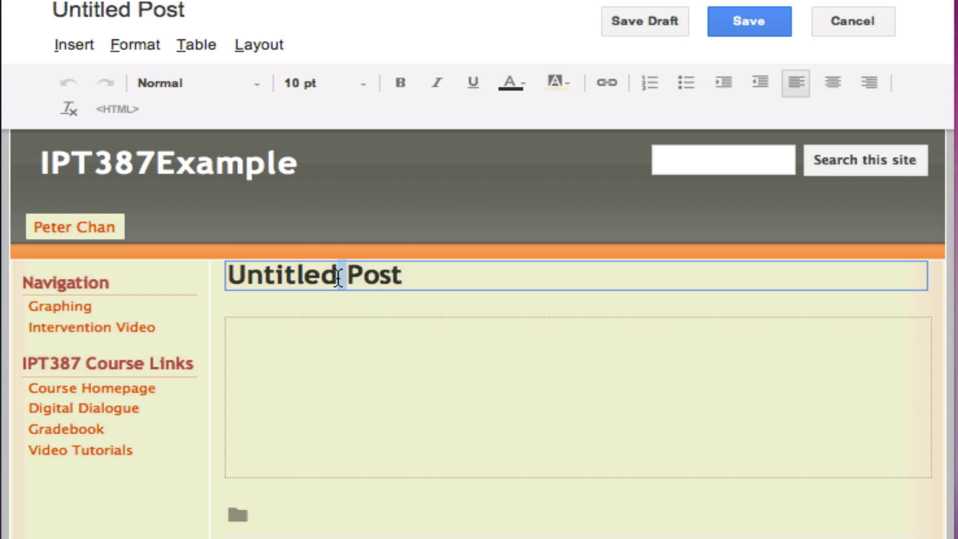
text(Pareen)
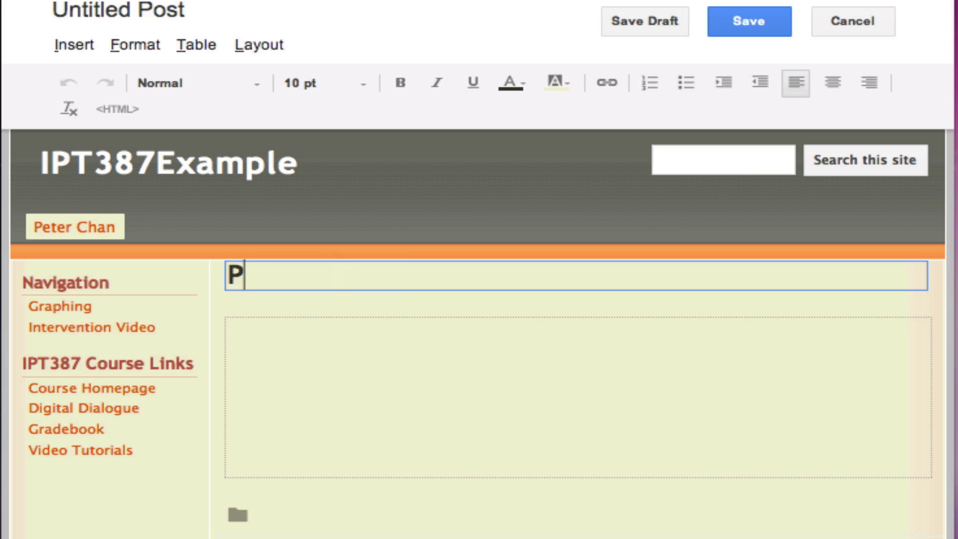
key(BackSpace)
key(BackSpace)
text(n)
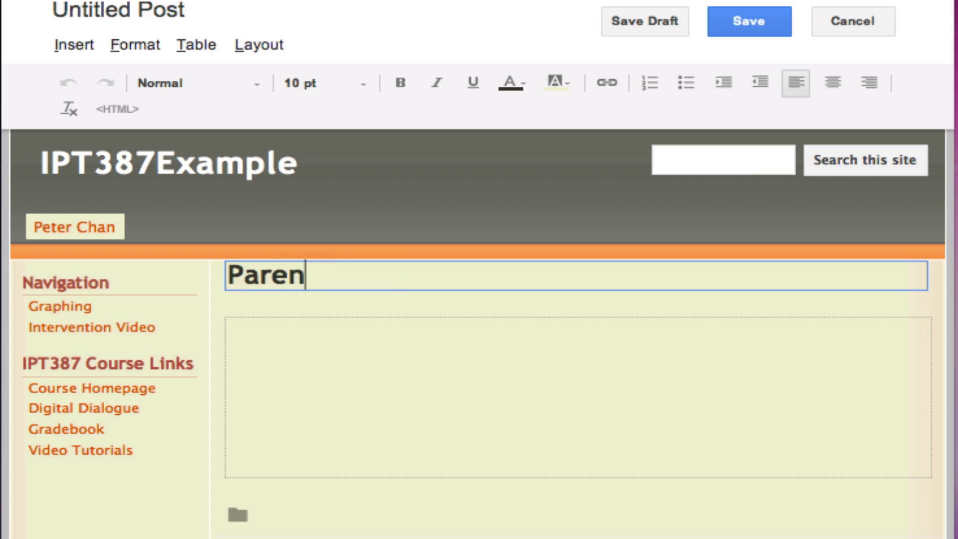
text(ts Rights)
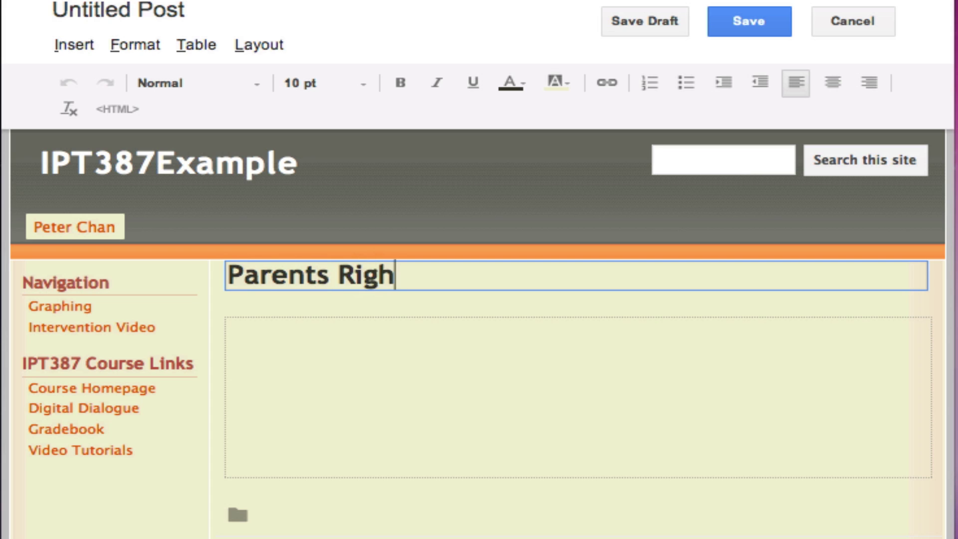
- Type a line of filler text into the body and save the post
click(347, 348)
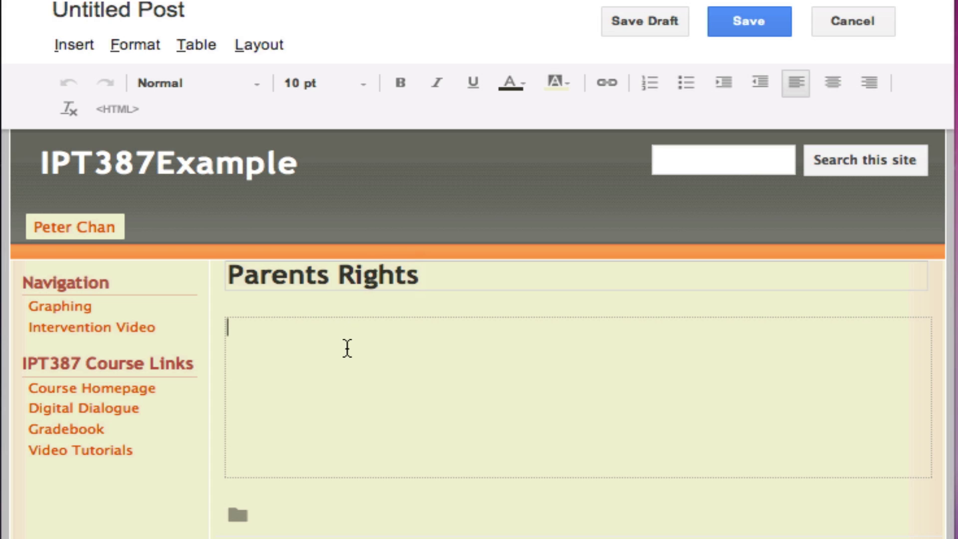
text(d ljk)
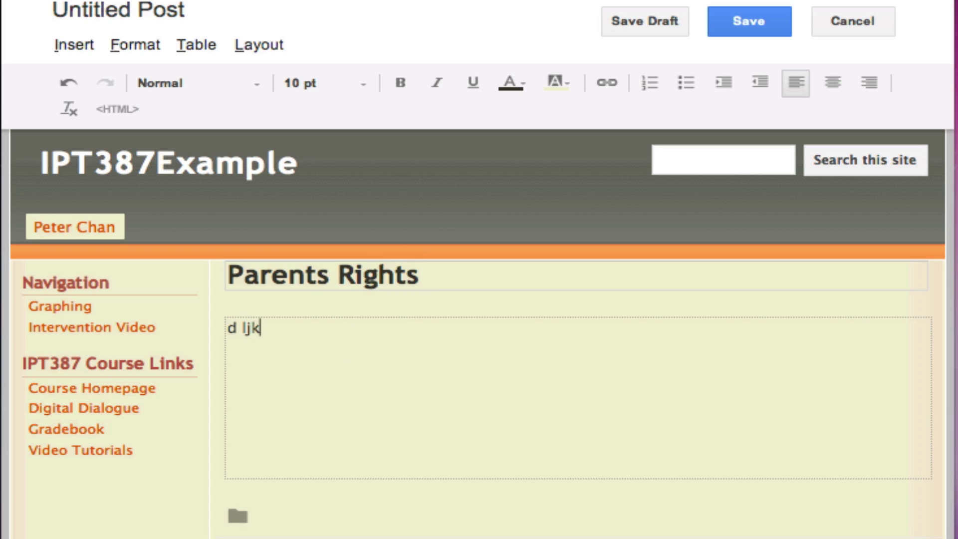
text(;lijoiua  ihp)
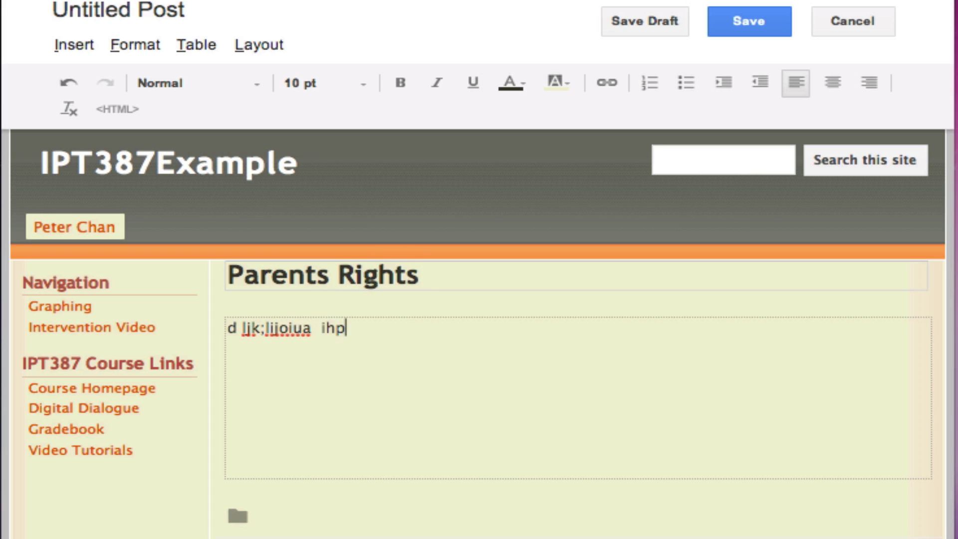
text(aodsfh;lkj ;lijpoiasdfh; al;sdfjpoiu)
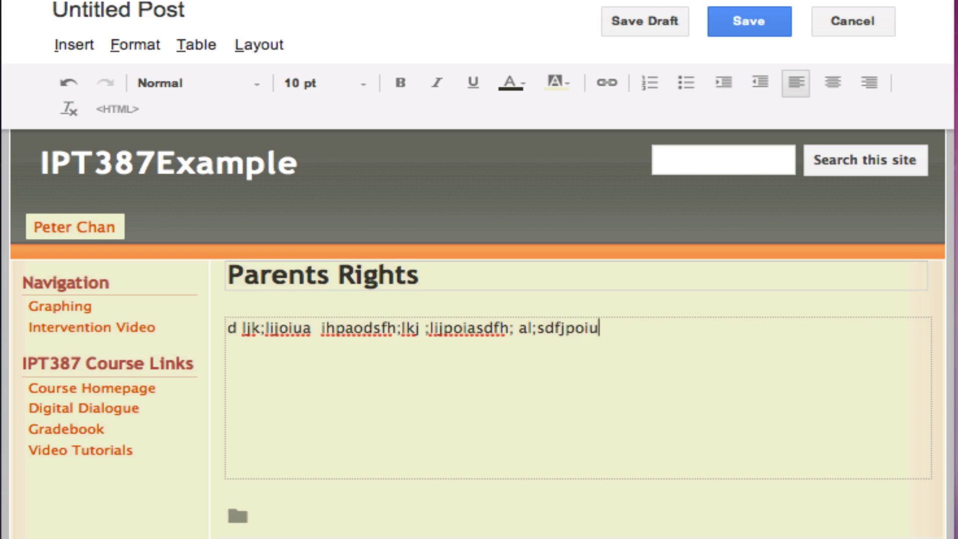
text(we;ad silu  ;lkasd;lihj;u)
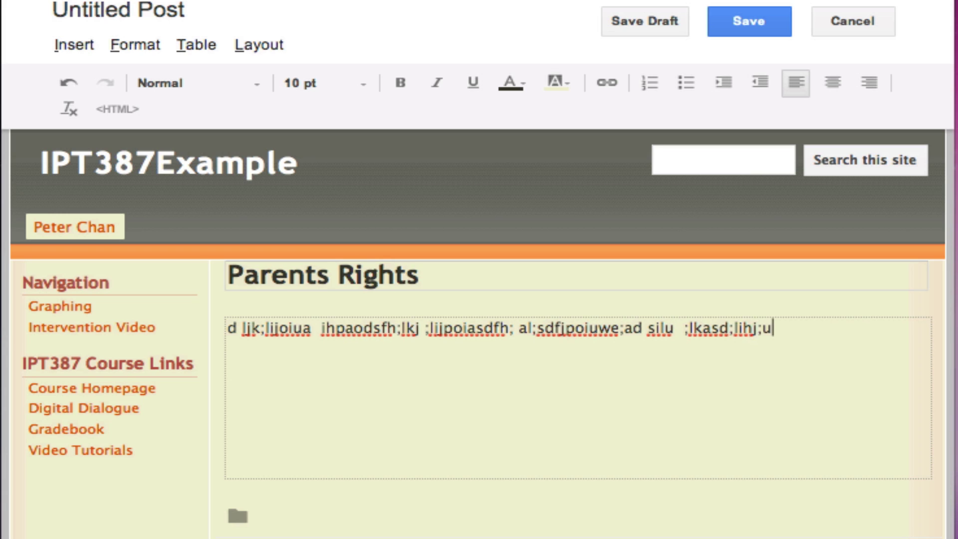
click(746, 22)
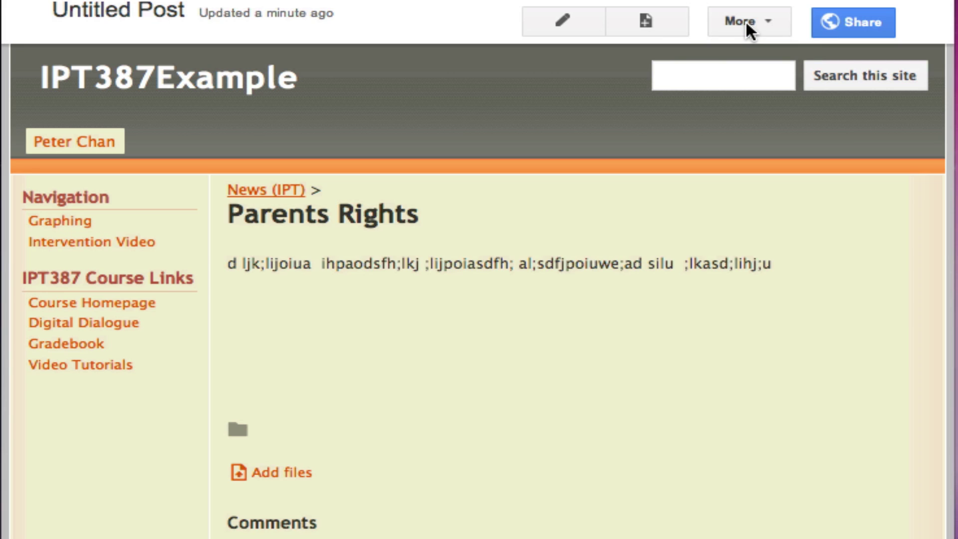
- Return from the Parents Rights post to the News (IPT) list via its breadcrumb
click(263, 199)
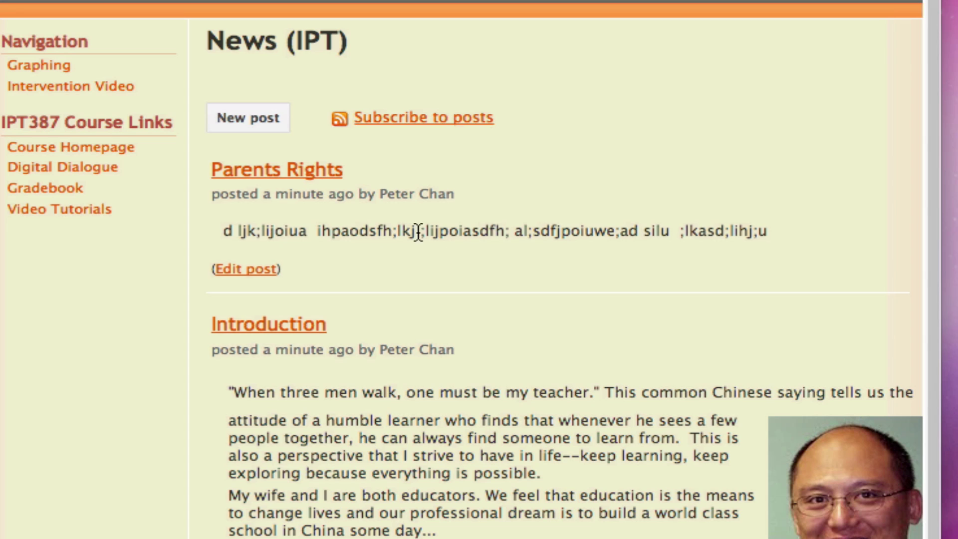
- Reopen Parents Rights for editing, browse the Insert menu, and return to the body text
click(249, 277)
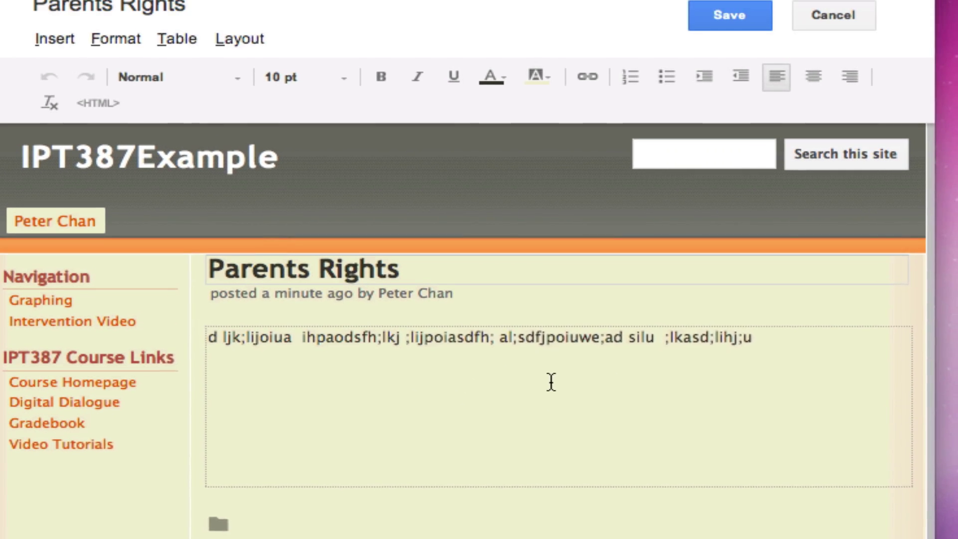
click(64, 40)
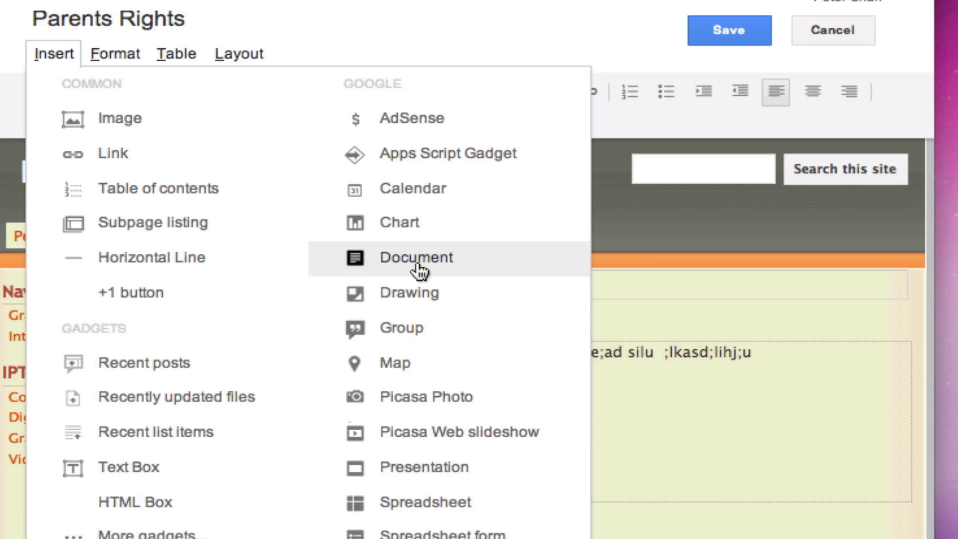
click(738, 397)
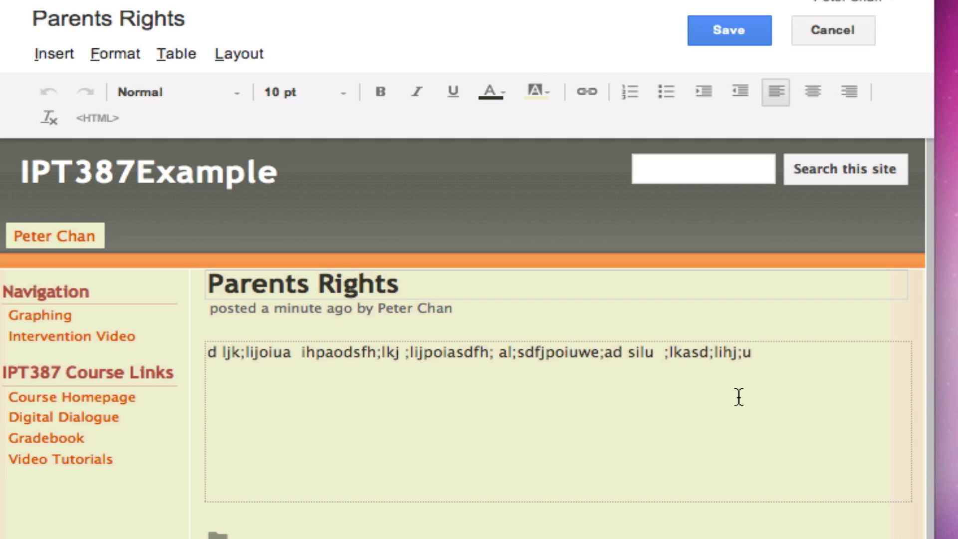